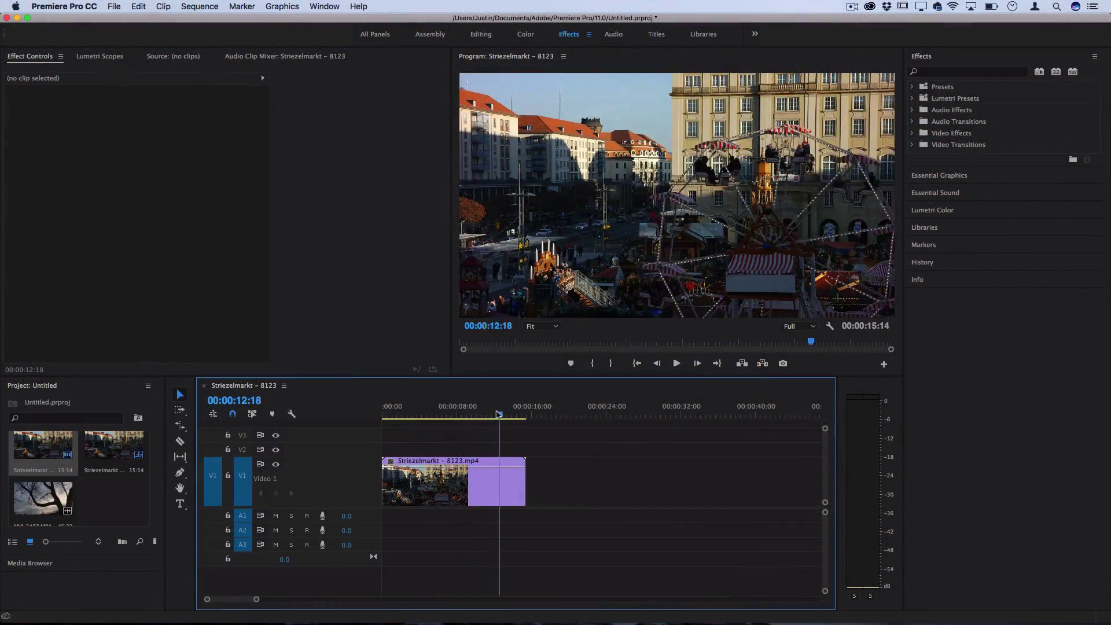
Step: Scrub through the carousel footage and park the playhead at 00:00:01:28
{"action": "left_click_drag", "start_coordinate": [405, 421], "coordinate": [443, 419]}
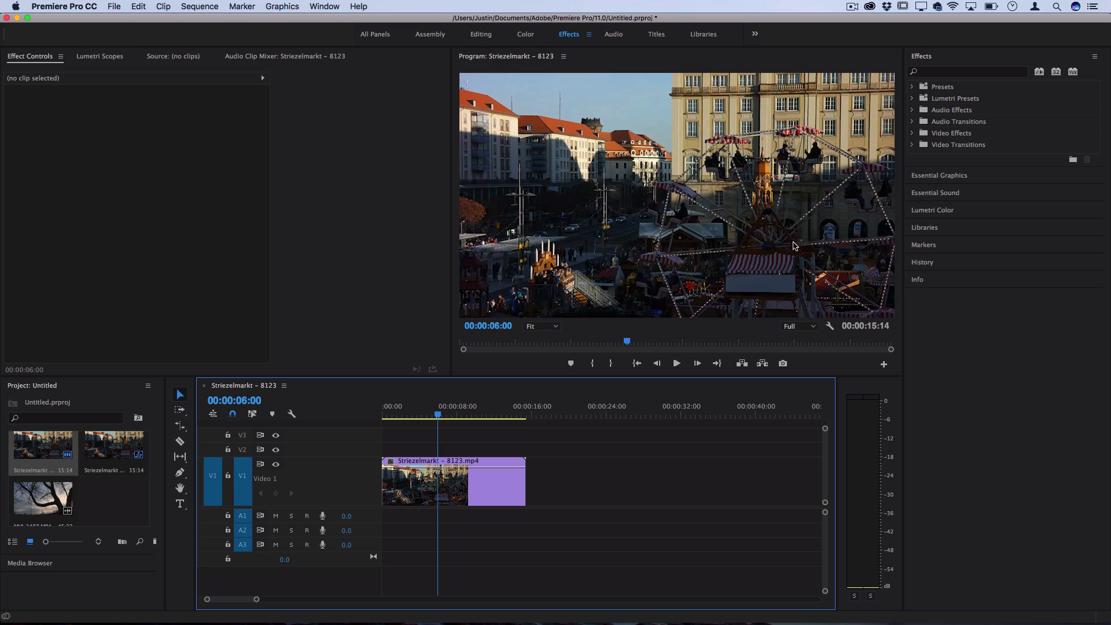
{"action": "mouse_move", "coordinate": [457, 415]}
{"action": "left_mouse_down"}
{"action": "mouse_move", "coordinate": [467, 415]}
{"action": "mouse_move", "coordinate": [435, 418]}
{"action": "left_mouse_up"}
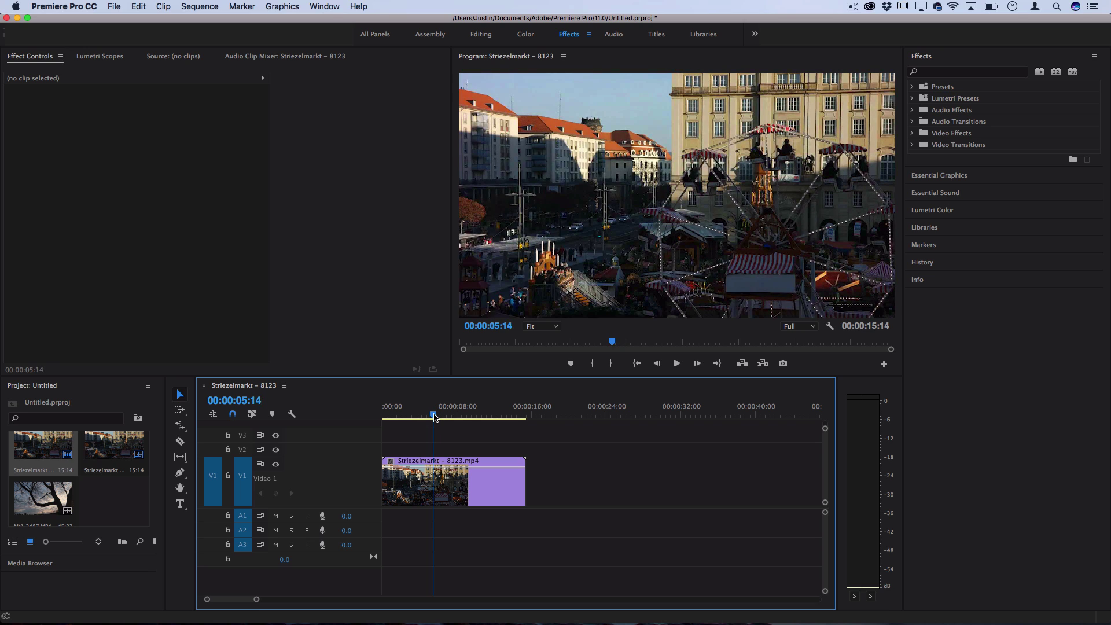
{"action": "left_click_drag", "start_coordinate": [396, 417], "coordinate": [402, 417]}
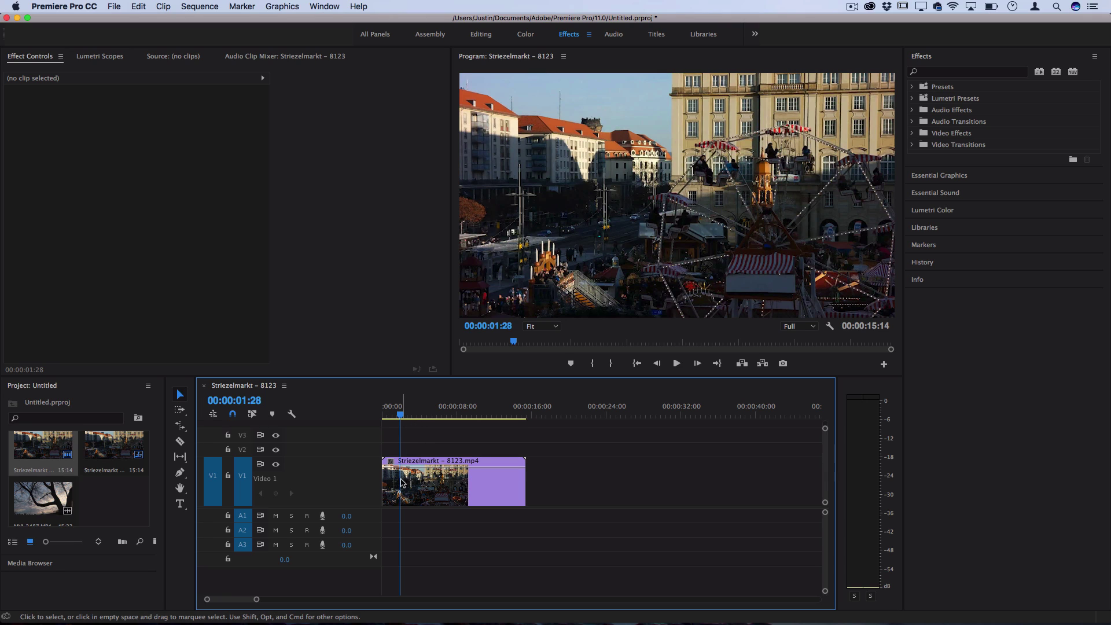
Step: Ripple-trim the clip's head and tail at the playhead, leaving a 00:00:01:11 loop
{"action": "key", "text": "q"}
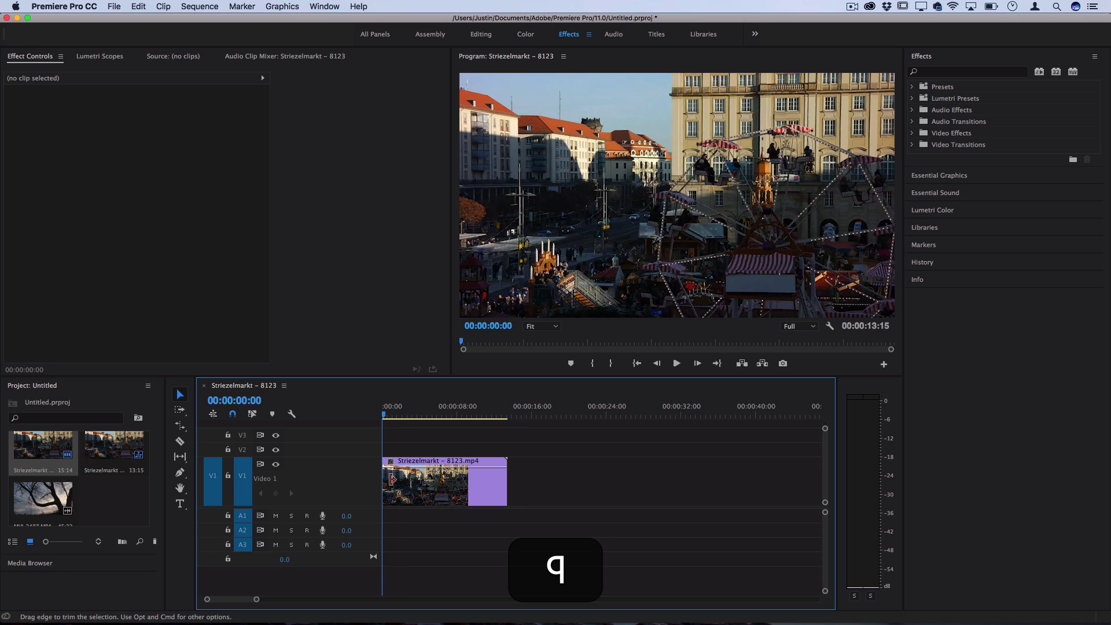
{"action": "left_click_drag", "start_coordinate": [393, 416], "coordinate": [396, 416]}
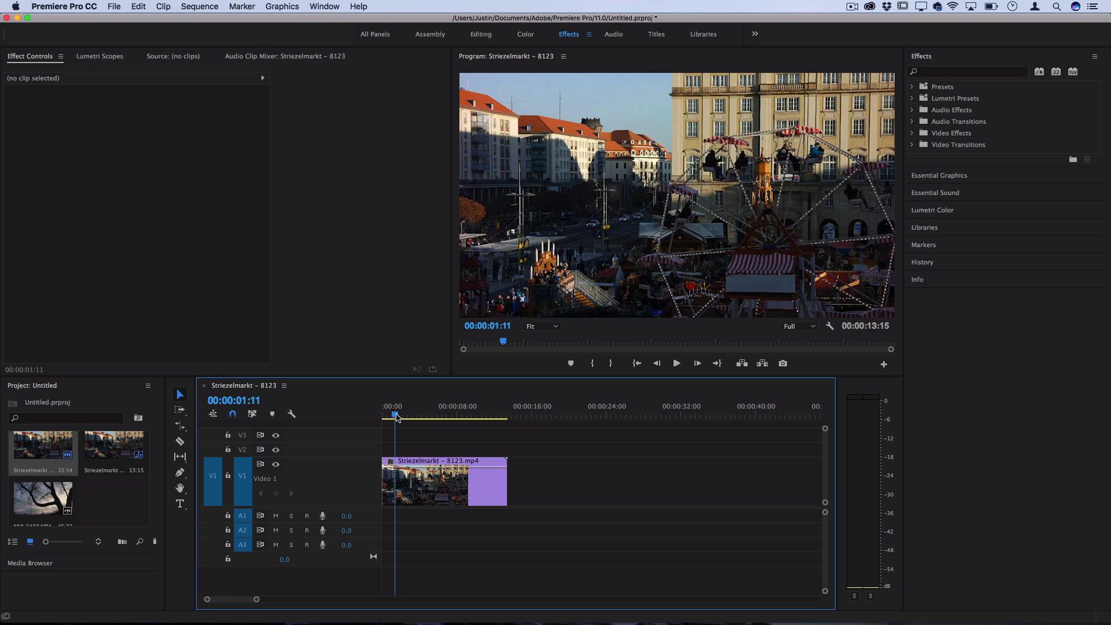
{"action": "key", "text": "w"}
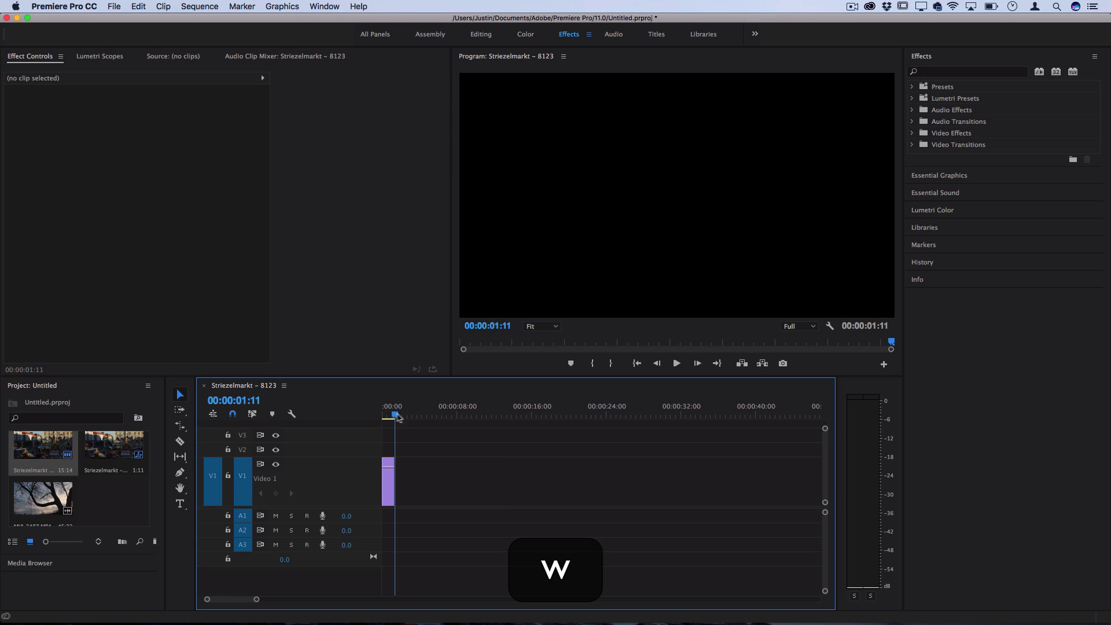
{"action": "key", "text": "c"}
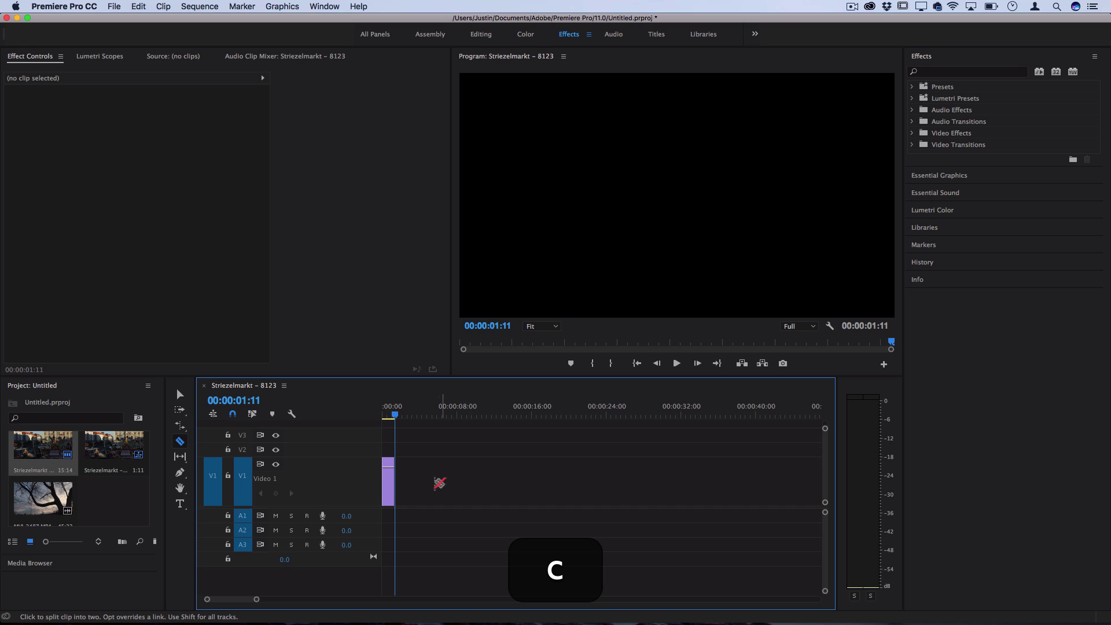
{"action": "key", "text": "shift"}
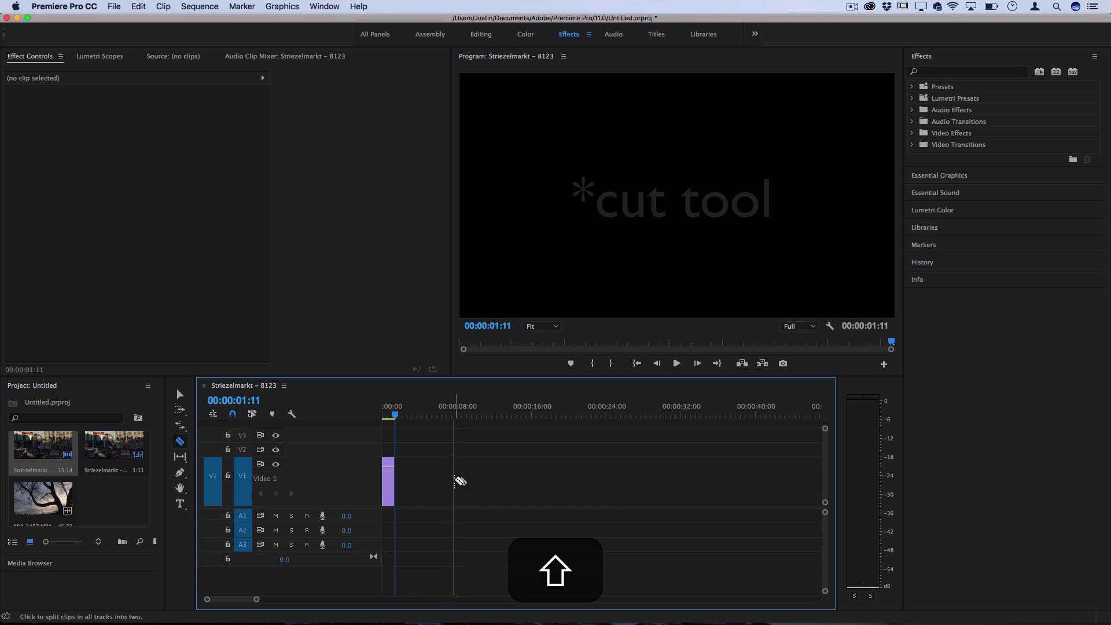
{"action": "key", "text": "shift+c"}
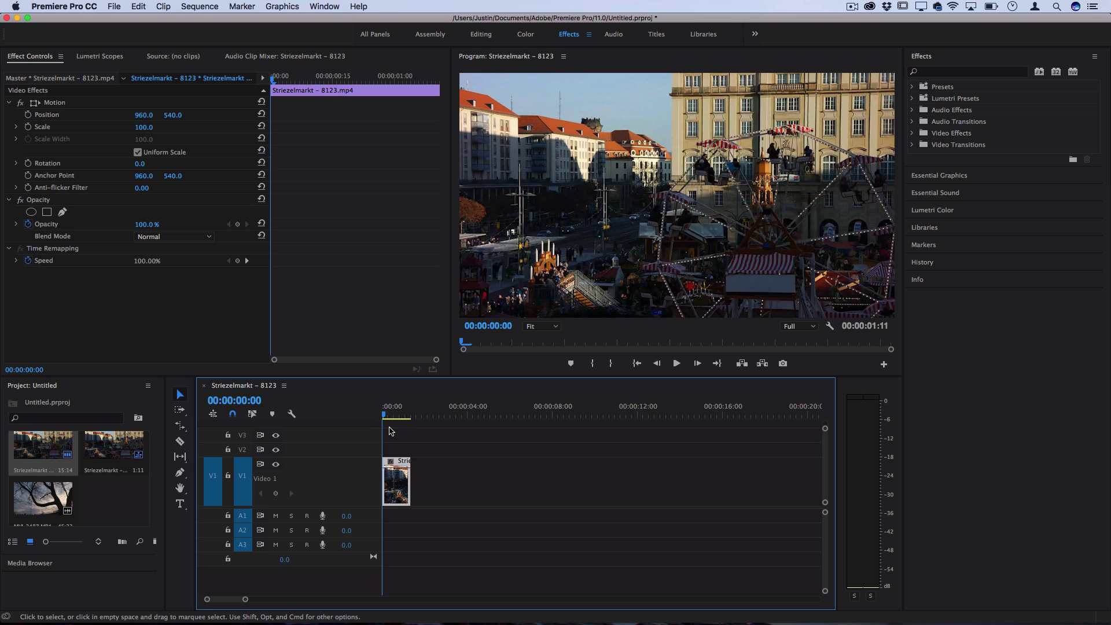
Step: Zoom in and place a duplicate of the loop right after the original, then preview both
{"action": "key", "text": "="}
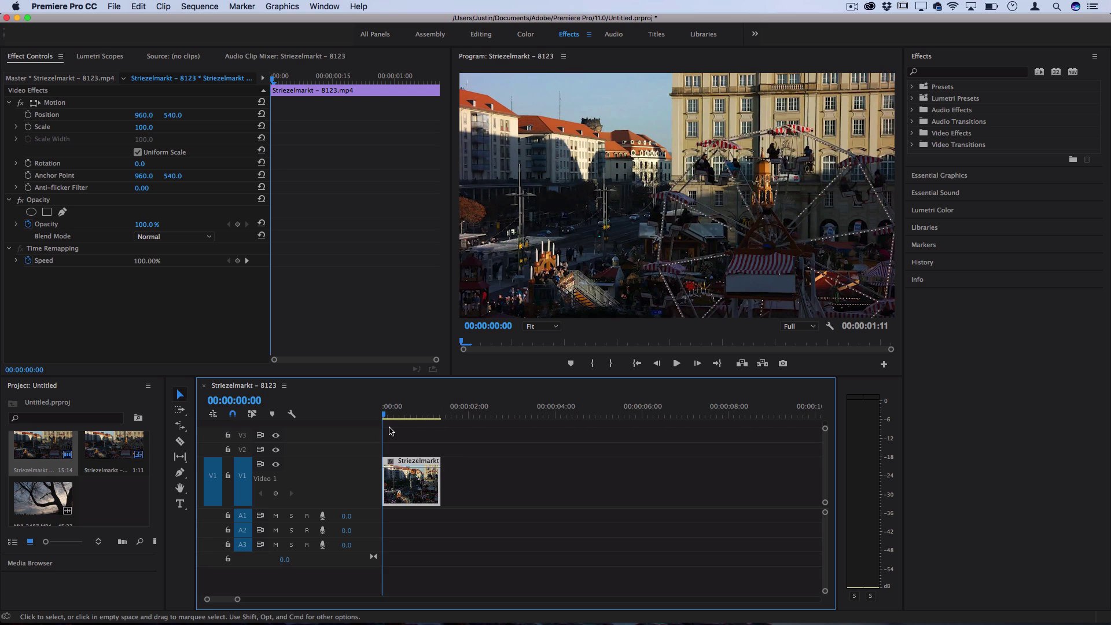
{"action": "key", "text": "space"}
{"action": "key", "text": "space"}
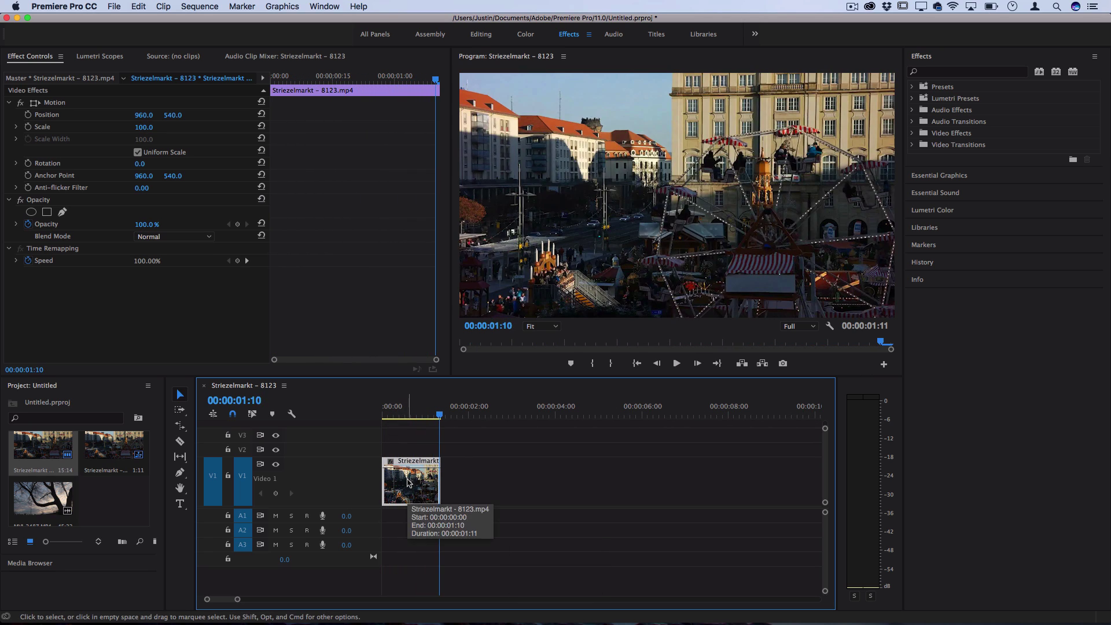
{"action": "key", "text": "alt"}
{"action": "left_click_drag", "start_coordinate": [405, 483], "coordinate": [466, 481]}
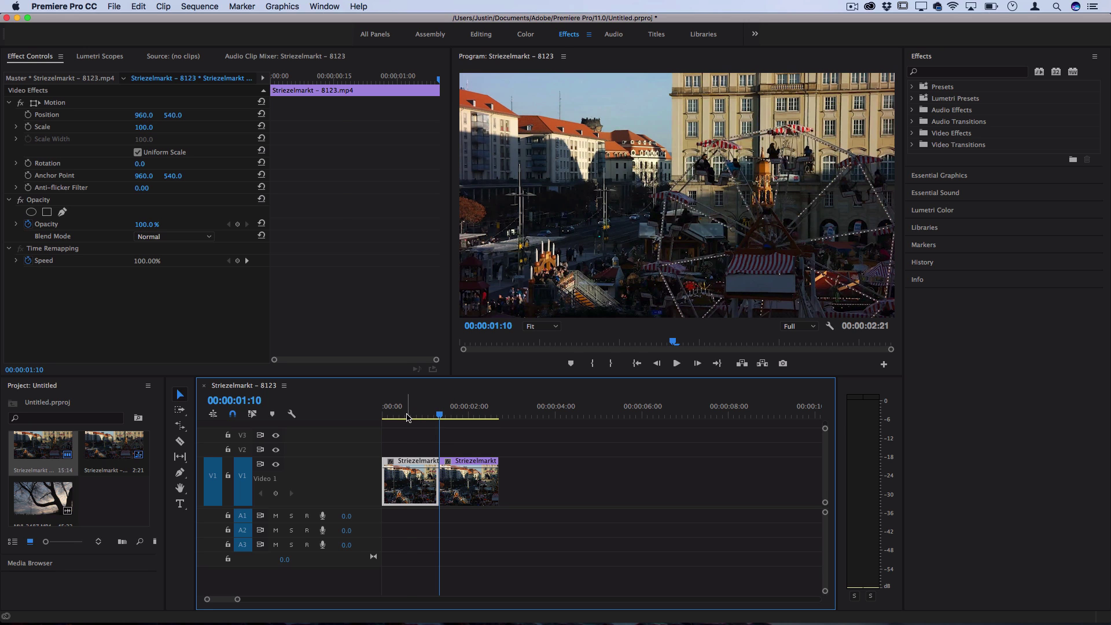
{"action": "left_click", "coordinate": [408, 417]}
{"action": "key", "text": "space"}
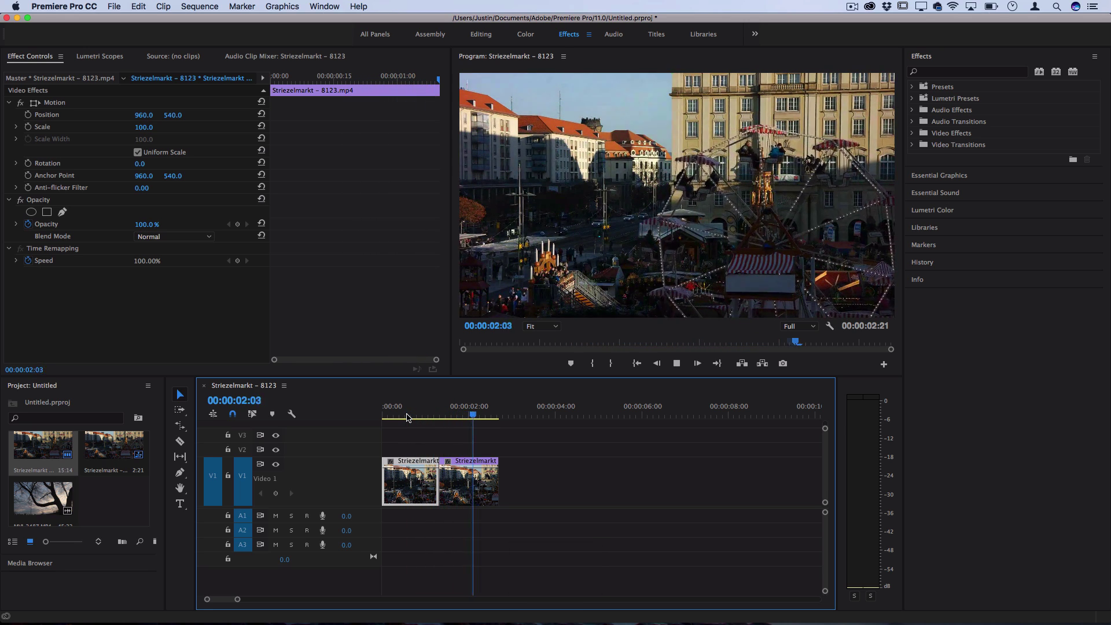
{"action": "key", "text": "space"}
{"action": "mouse_move", "coordinate": [411, 416]}
{"action": "left_mouse_down"}
{"action": "mouse_move", "coordinate": [474, 417]}
{"action": "mouse_move", "coordinate": [416, 417]}
{"action": "left_mouse_up"}
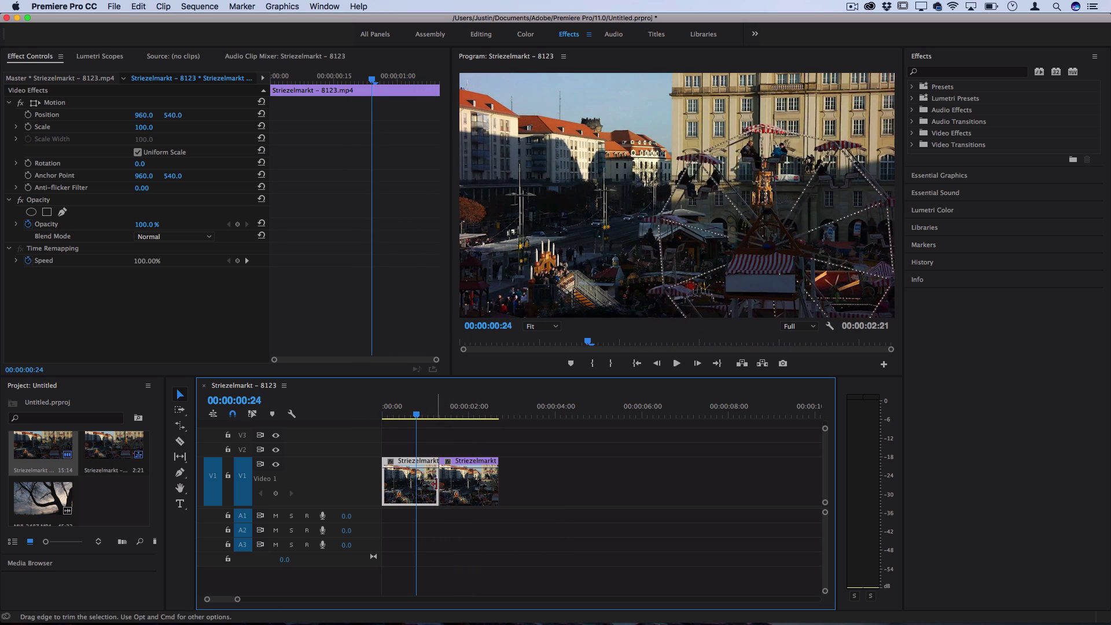
Step: Set the duplicated clip to Reverse Speed in Speed/Duration and play the pair back
{"action": "left_click", "coordinate": [472, 485]}
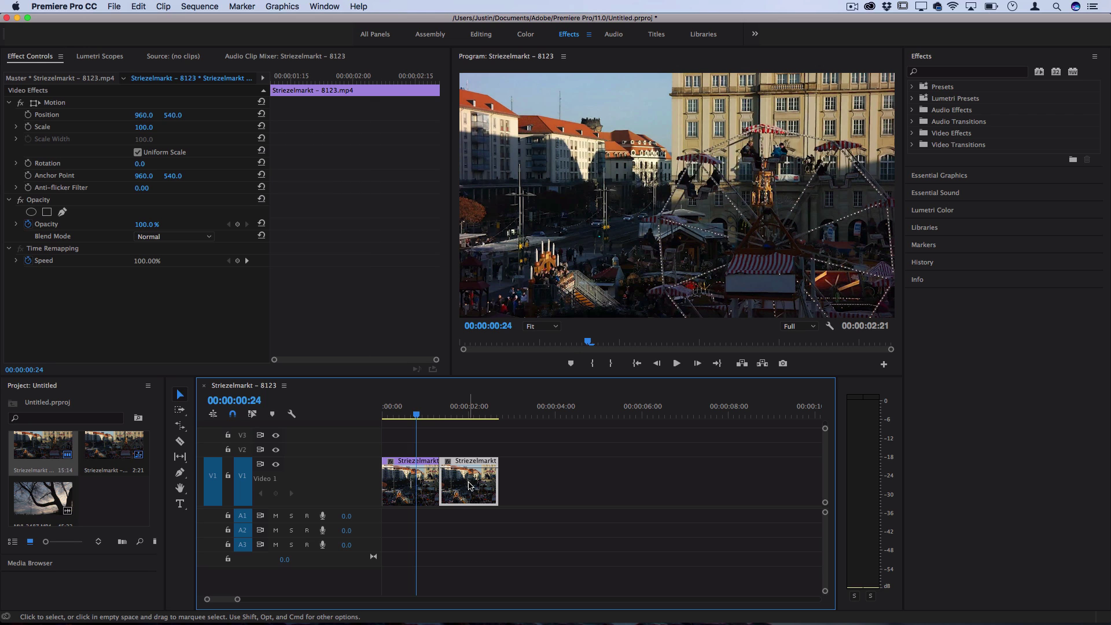
{"action": "right_click", "coordinate": [470, 485]}
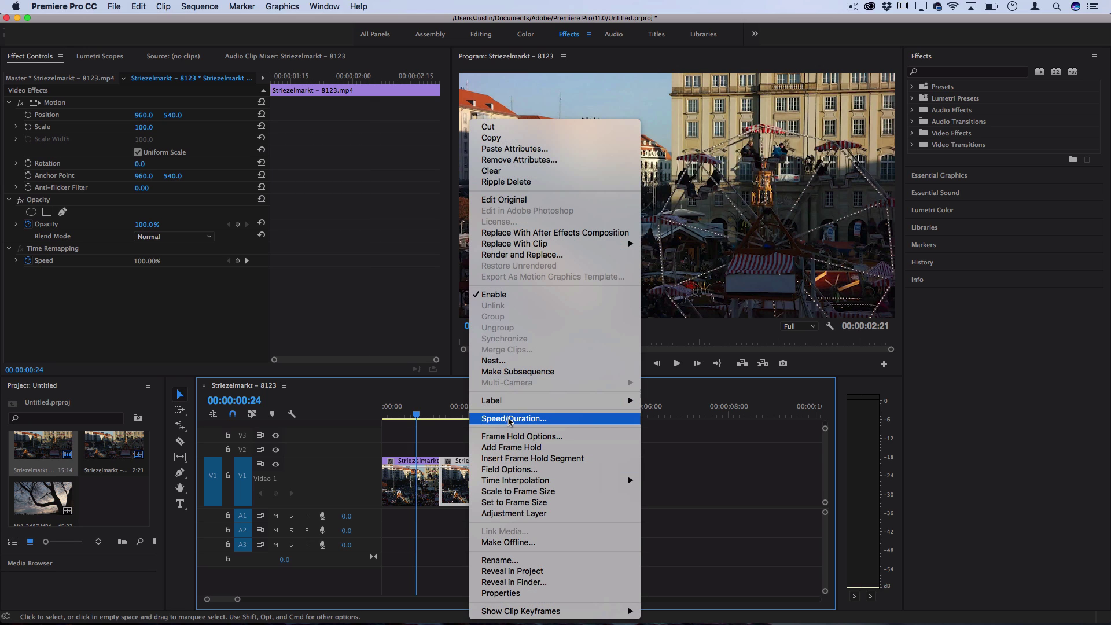
{"action": "left_click", "coordinate": [510, 419]}
{"action": "left_click", "coordinate": [497, 322]}
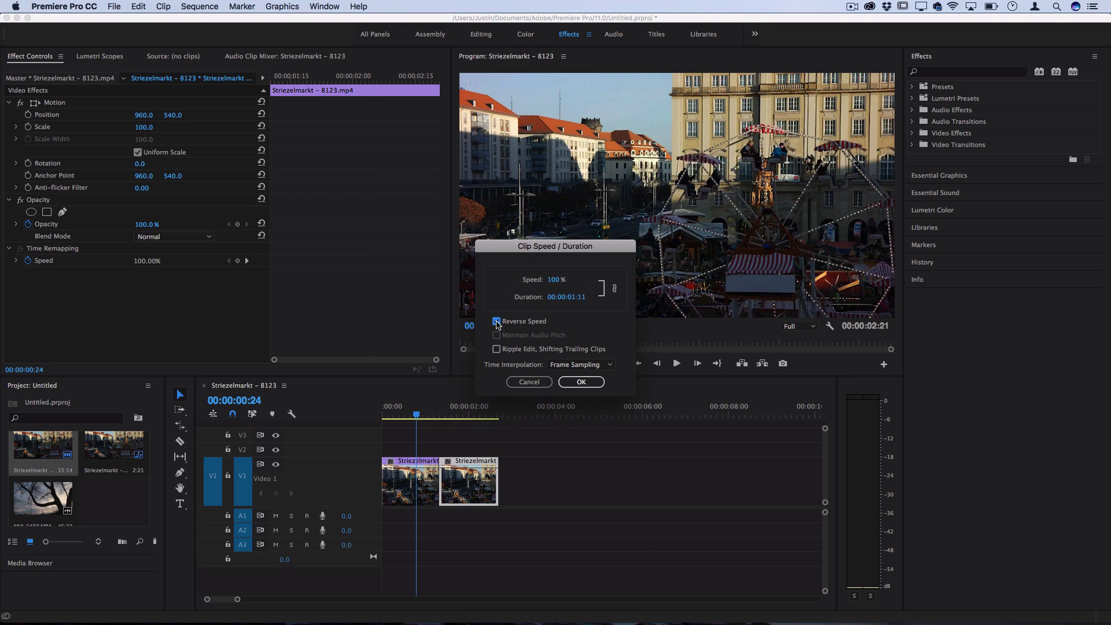
{"action": "left_click", "coordinate": [582, 382]}
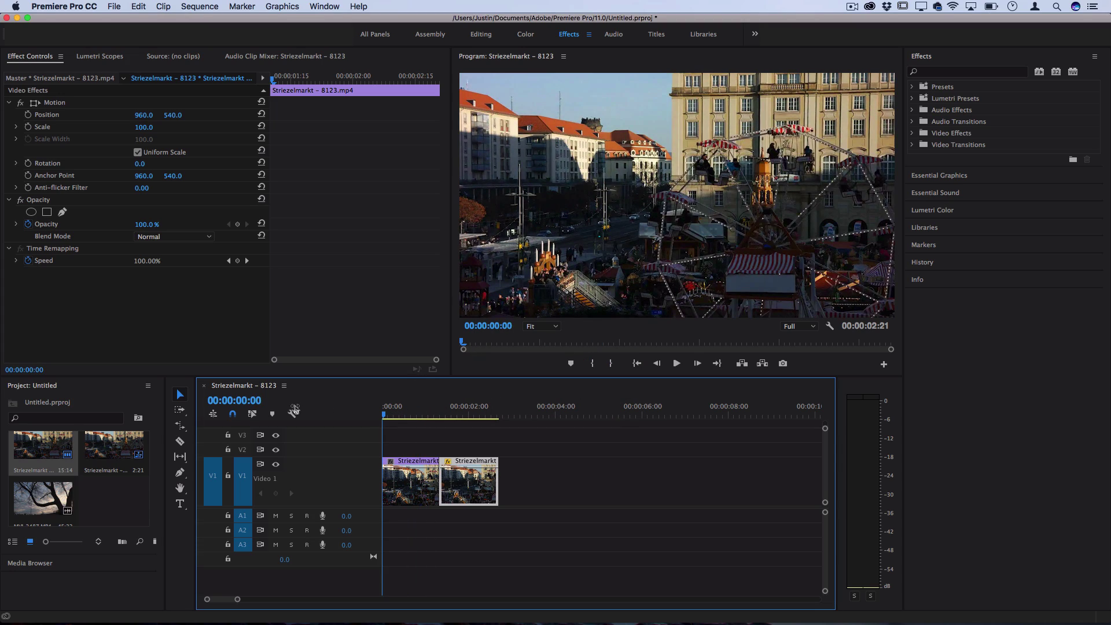
{"action": "key", "text": "space"}
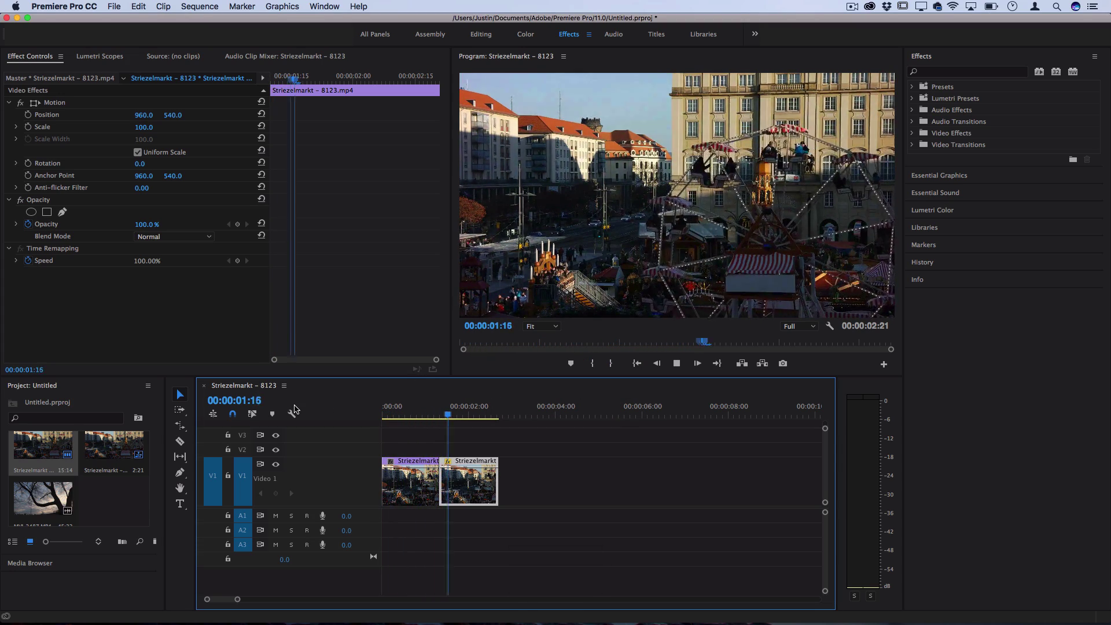
{"action": "key", "text": "space"}
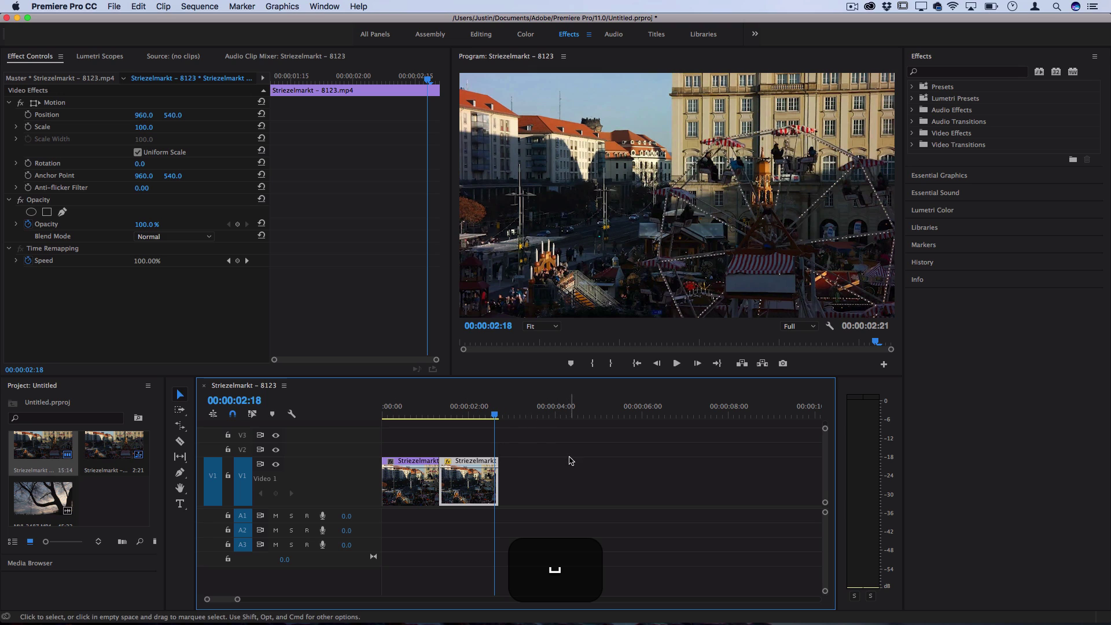
{"action": "left_click_drag", "start_coordinate": [571, 457], "coordinate": [370, 504]}
{"action": "key", "text": "super+c"}
{"action": "left_click", "coordinate": [513, 408]}
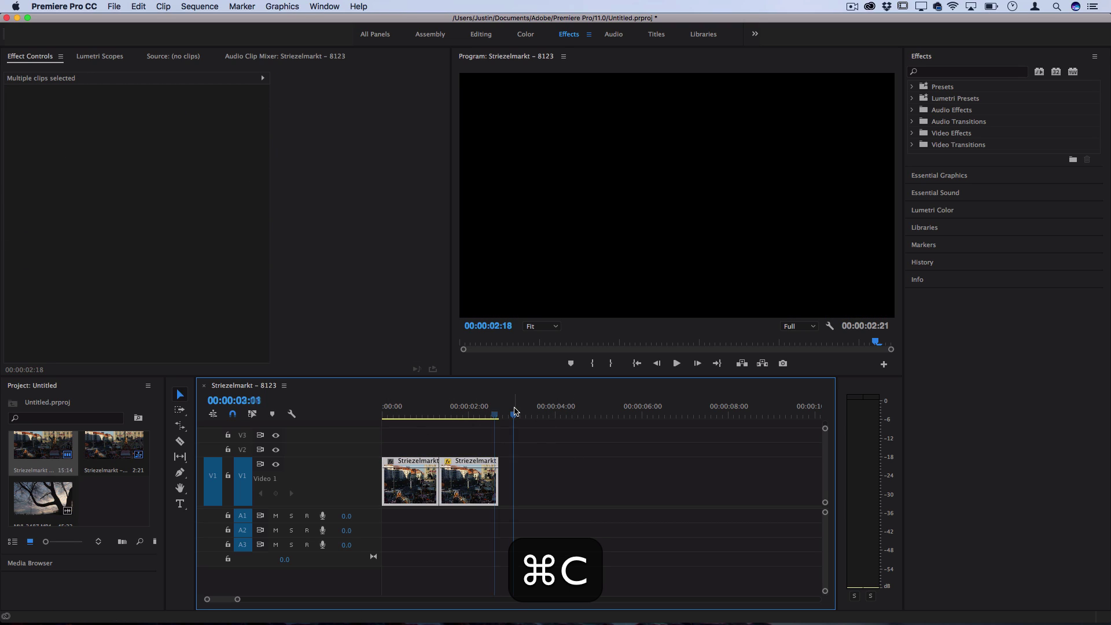
{"action": "key", "text": "super+v"}
{"action": "left_click_drag", "start_coordinate": [702, 554], "coordinate": [529, 487]}
{"action": "key", "text": "super+v"}
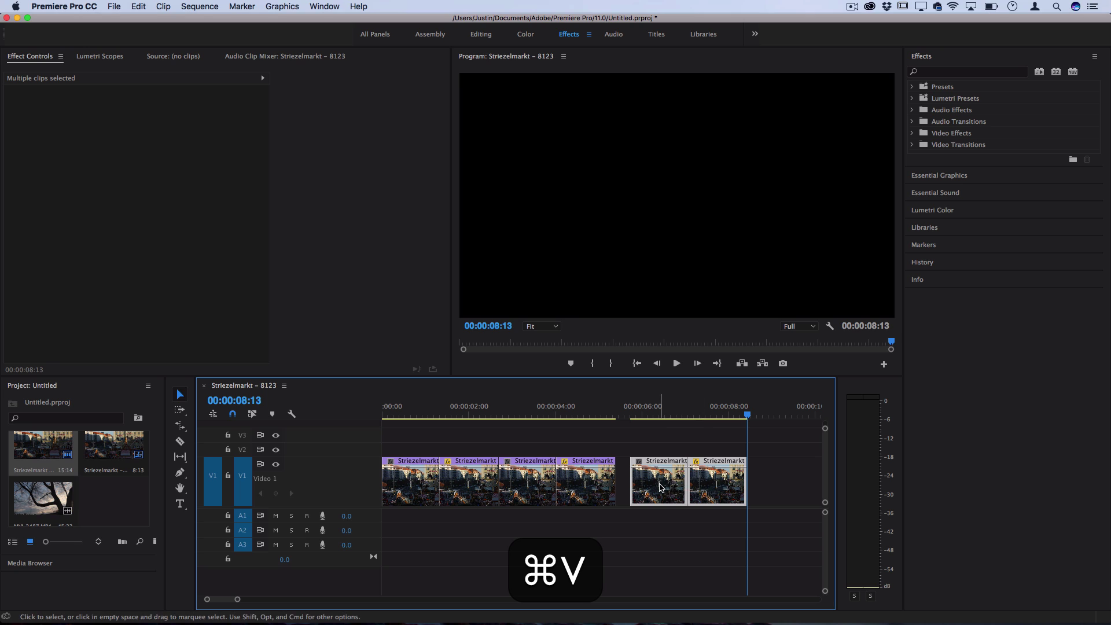
{"action": "left_click_drag", "start_coordinate": [662, 488], "coordinate": [639, 486]}
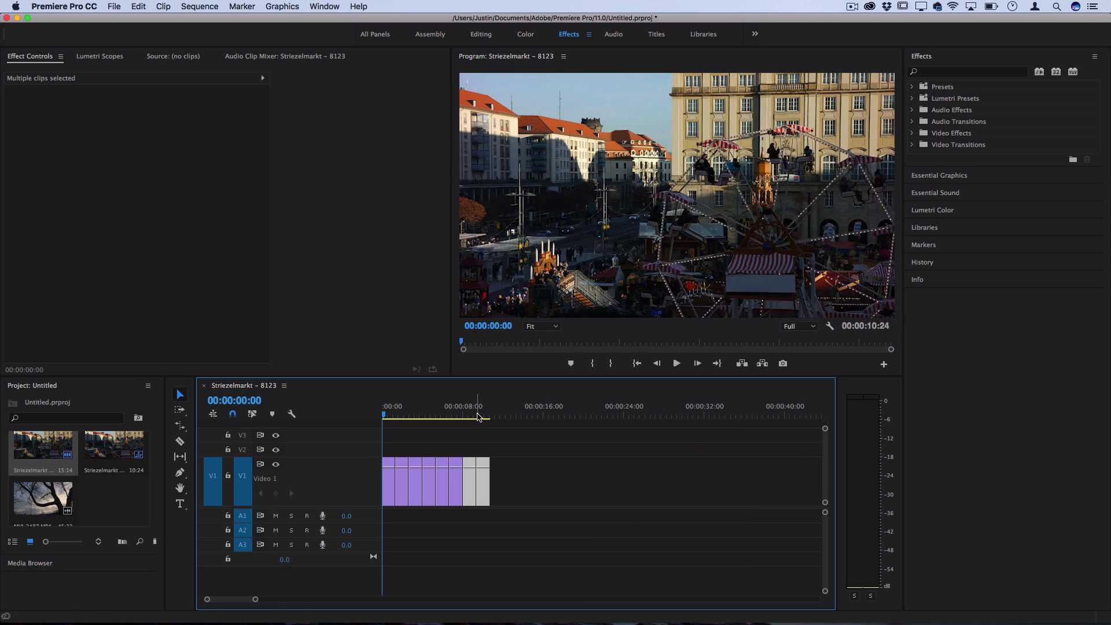
{"action": "left_click_drag", "start_coordinate": [478, 417], "coordinate": [330, 407]}
{"action": "key", "text": "space"}
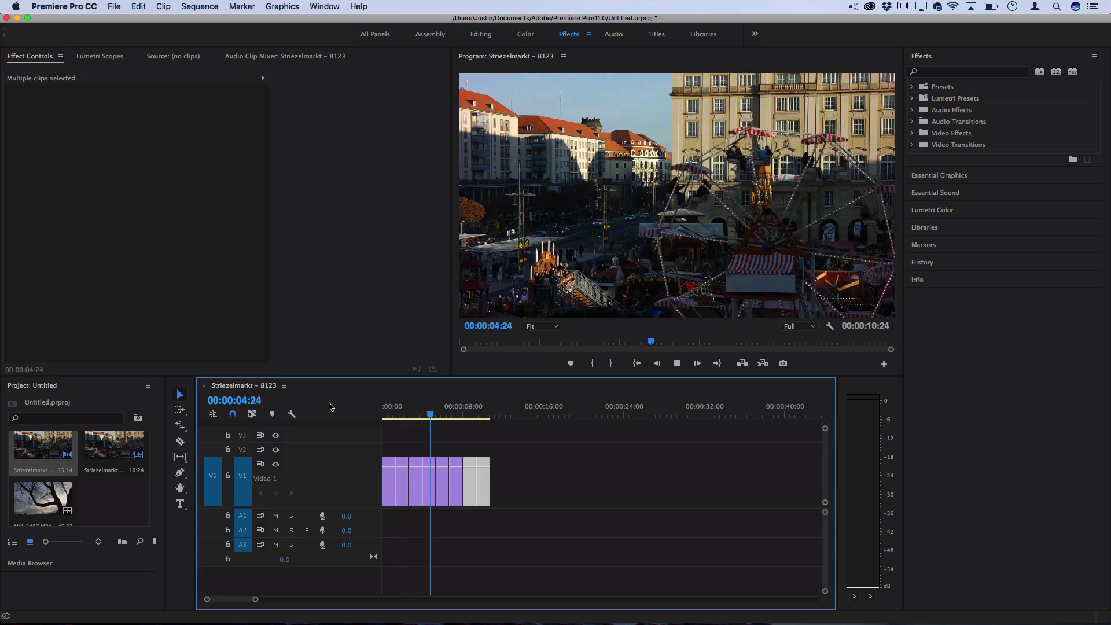
{"action": "key", "text": "space"}
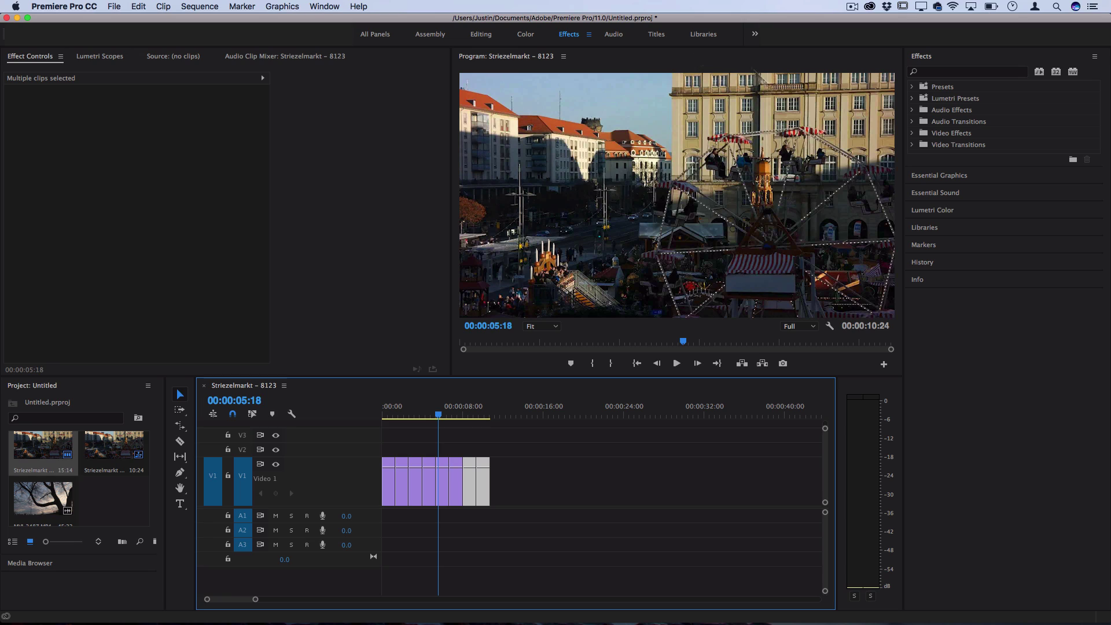
{"action": "key", "text": "space"}
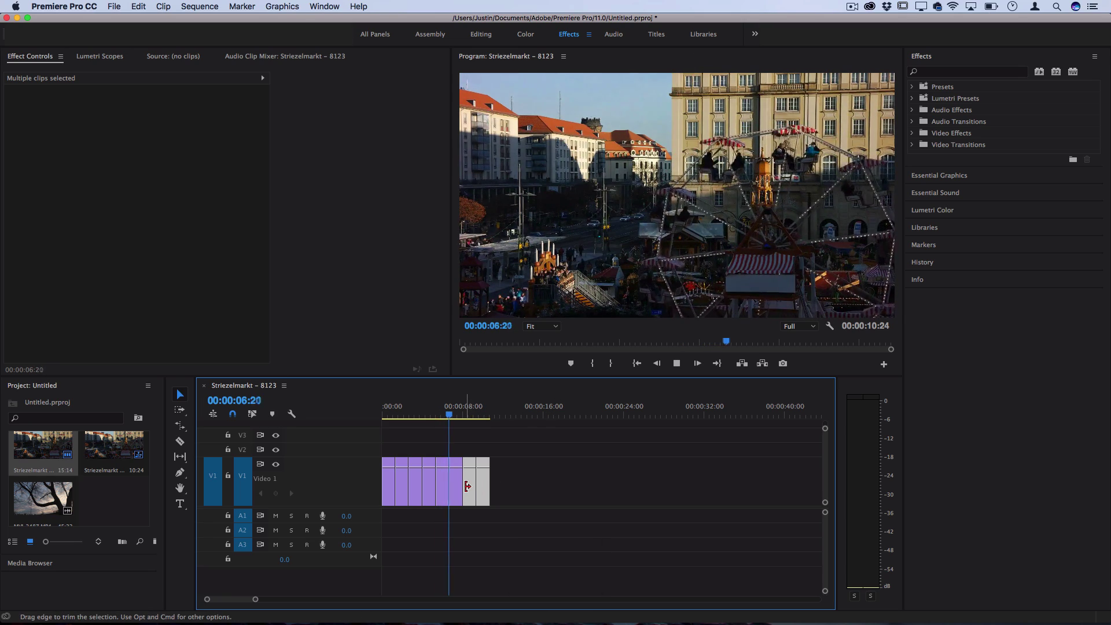
{"action": "key", "text": "space"}
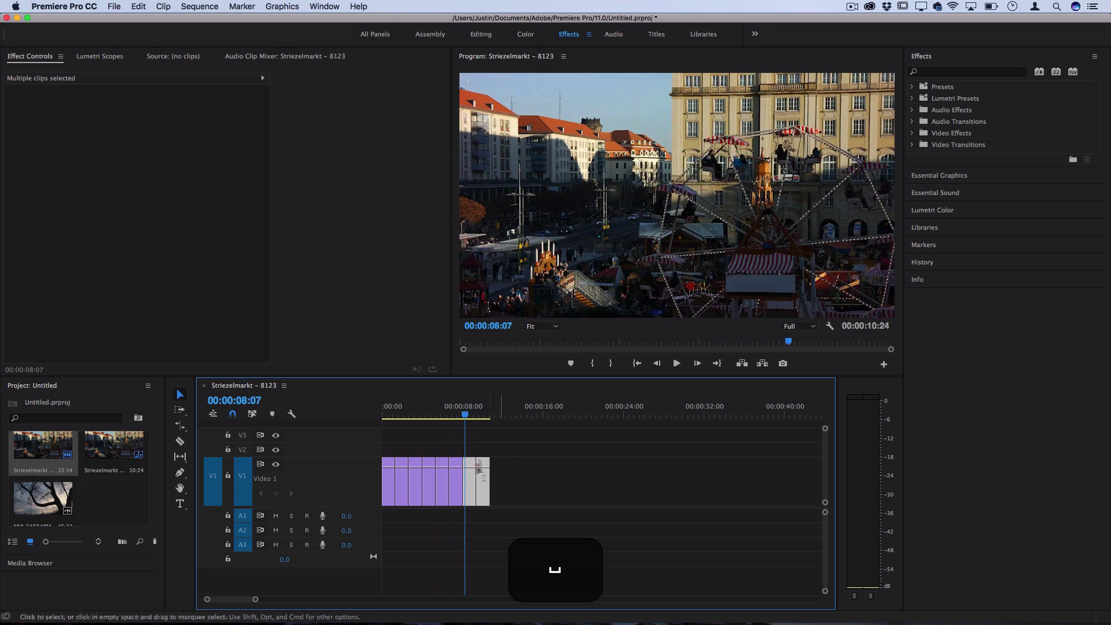
{"action": "left_click_drag", "start_coordinate": [464, 413], "coordinate": [347, 413]}
{"action": "key", "text": "space"}
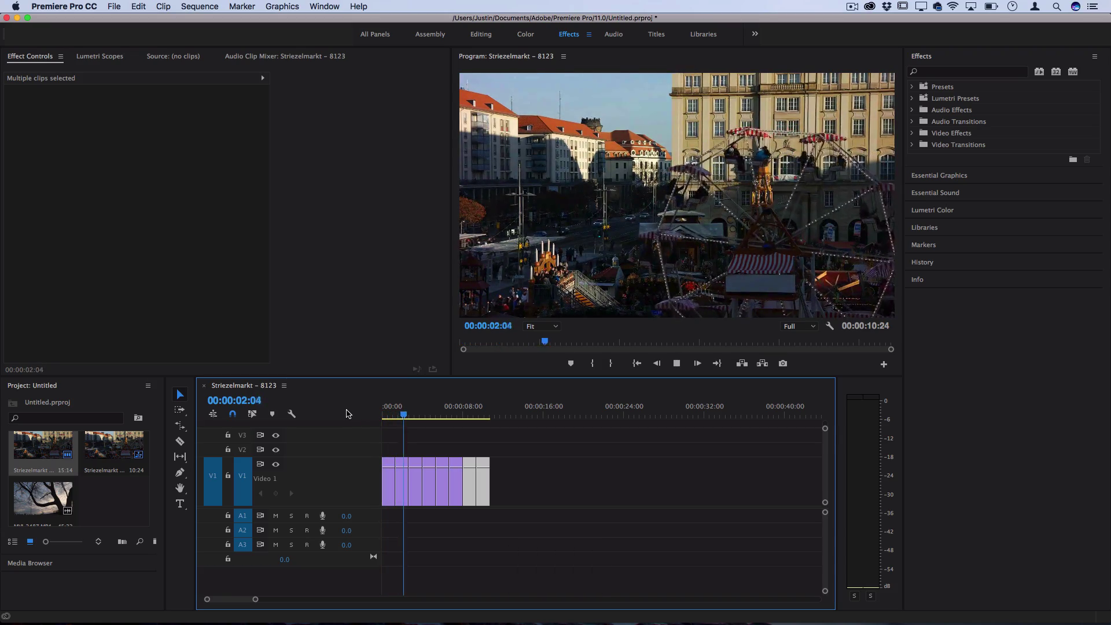
{"action": "key", "text": "Home"}
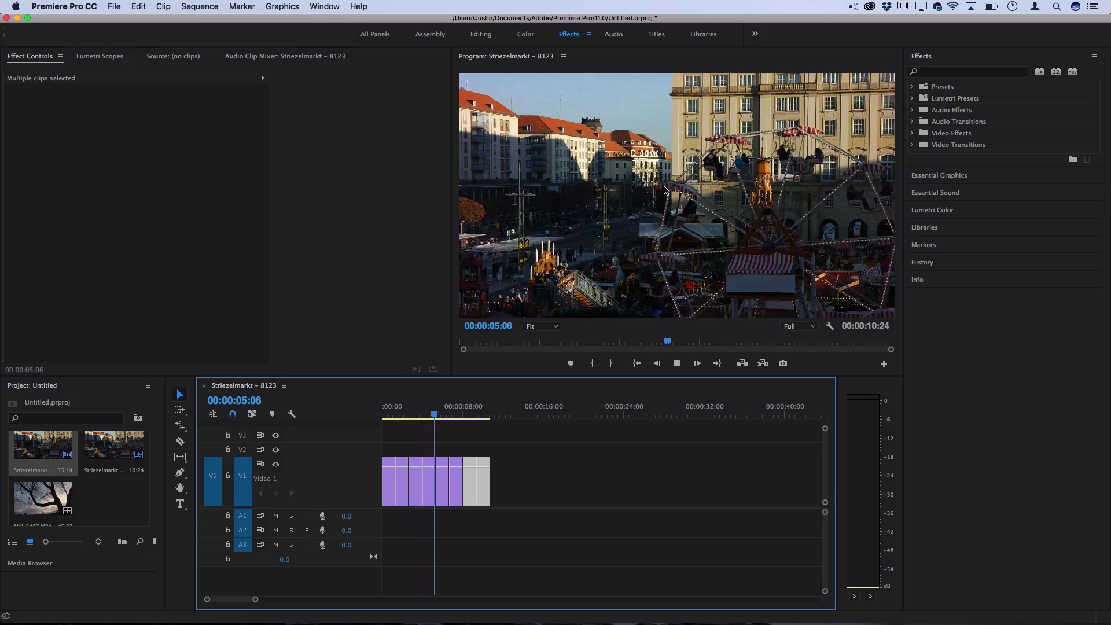
{"action": "key", "text": "space"}
Step: Delete the extra clips after the loop, leaving only the short Striezelmarkt clip
{"action": "left_click_drag", "start_coordinate": [567, 442], "coordinate": [399, 499]}
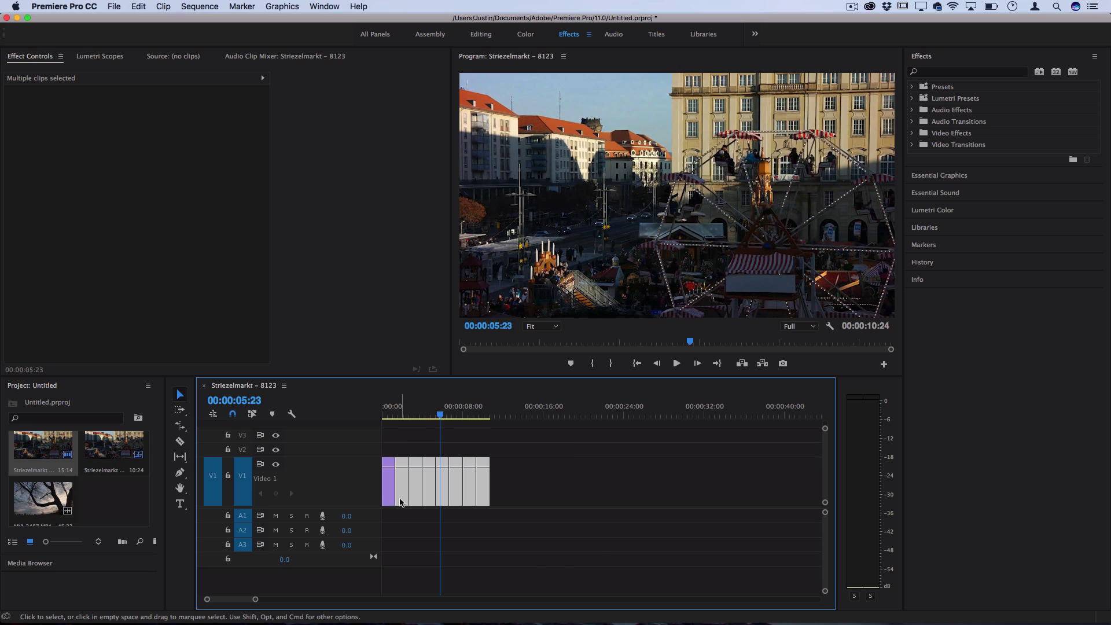
{"action": "key", "text": "BackSpace"}
{"action": "key", "text": "Home"}
{"action": "key", "text": "space"}
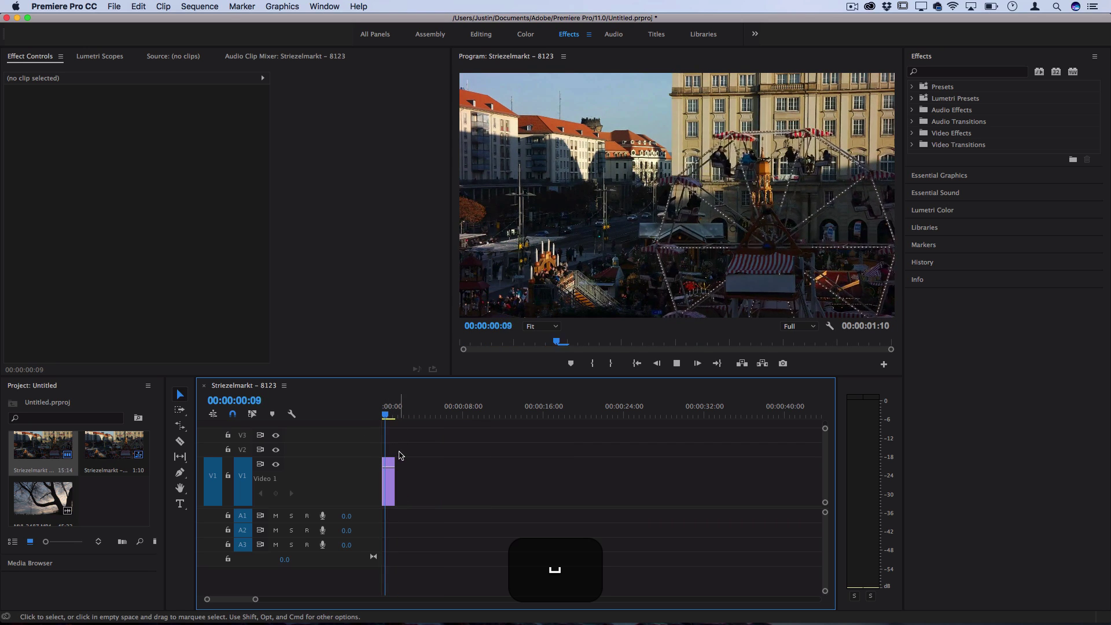
{"action": "key", "text": "space"}
{"action": "scroll", "coordinate": [383, 446], "scroll_direction": "up", "scroll_amount": 5}
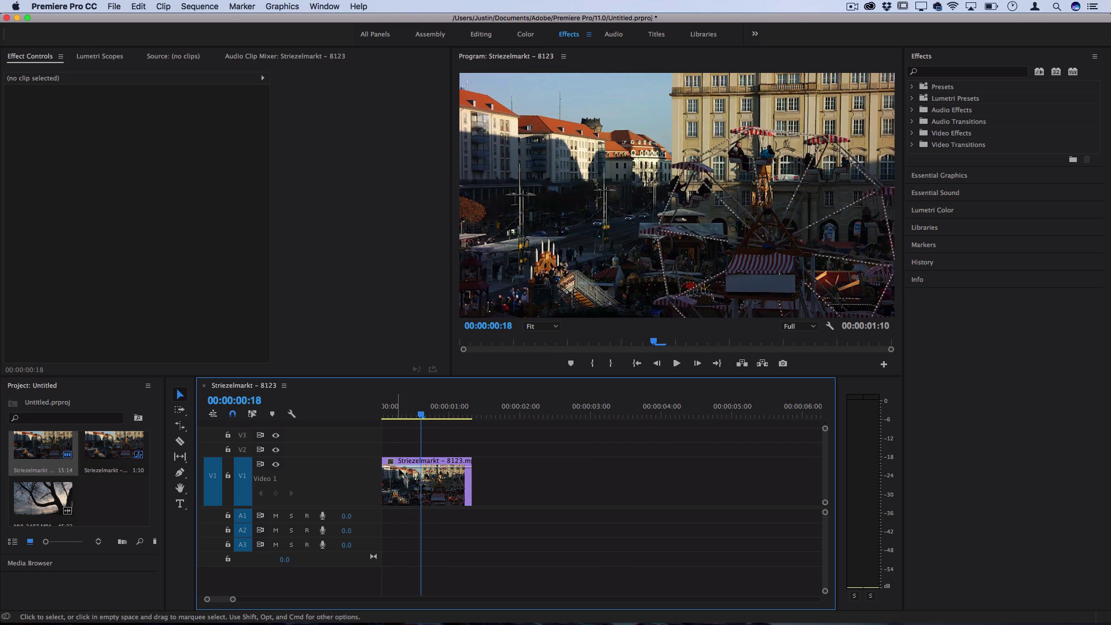
Step: Show the loop clip's Time Remapping > Speed keyframe band
{"action": "left_click", "coordinate": [404, 487]}
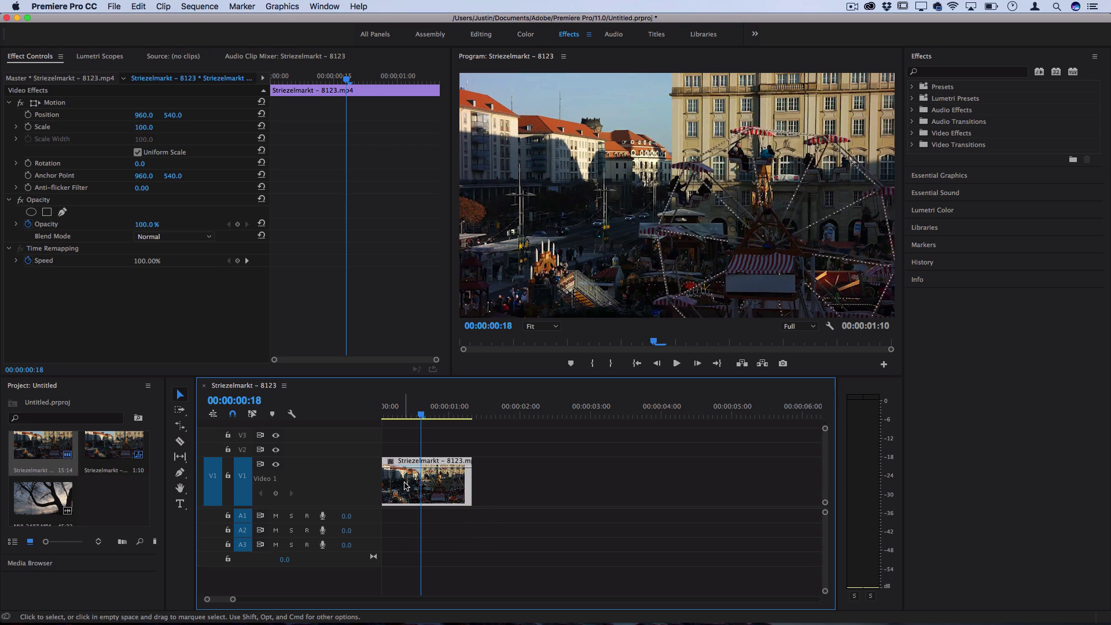
{"action": "right_click", "coordinate": [447, 479]}
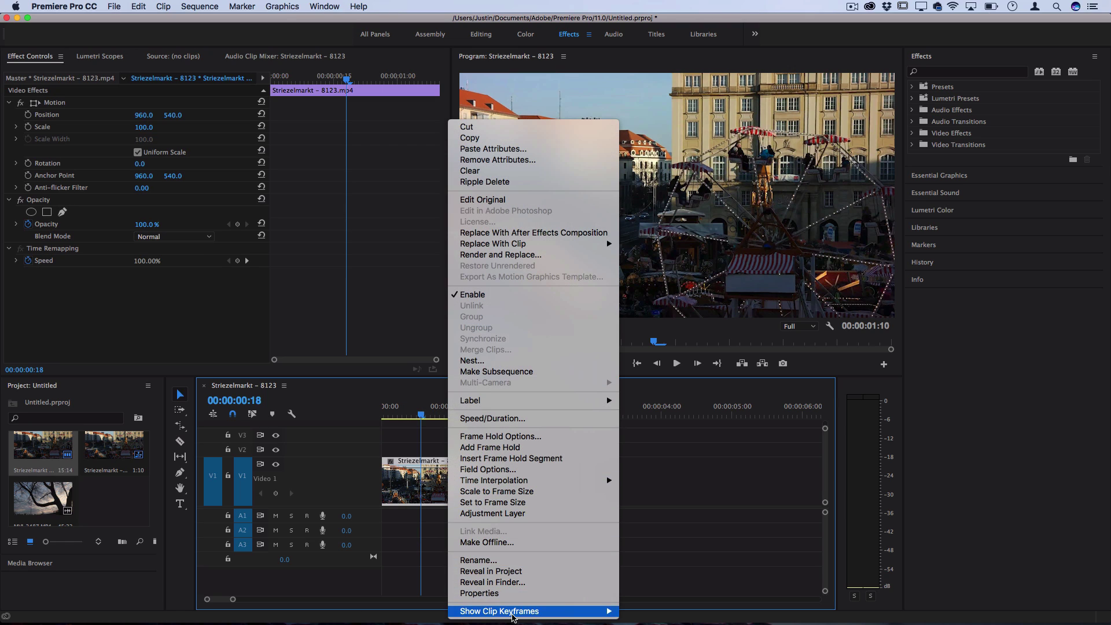
{"action": "mouse_move", "coordinate": [513, 614]}
{"action": "mouse_move", "coordinate": [660, 612]}
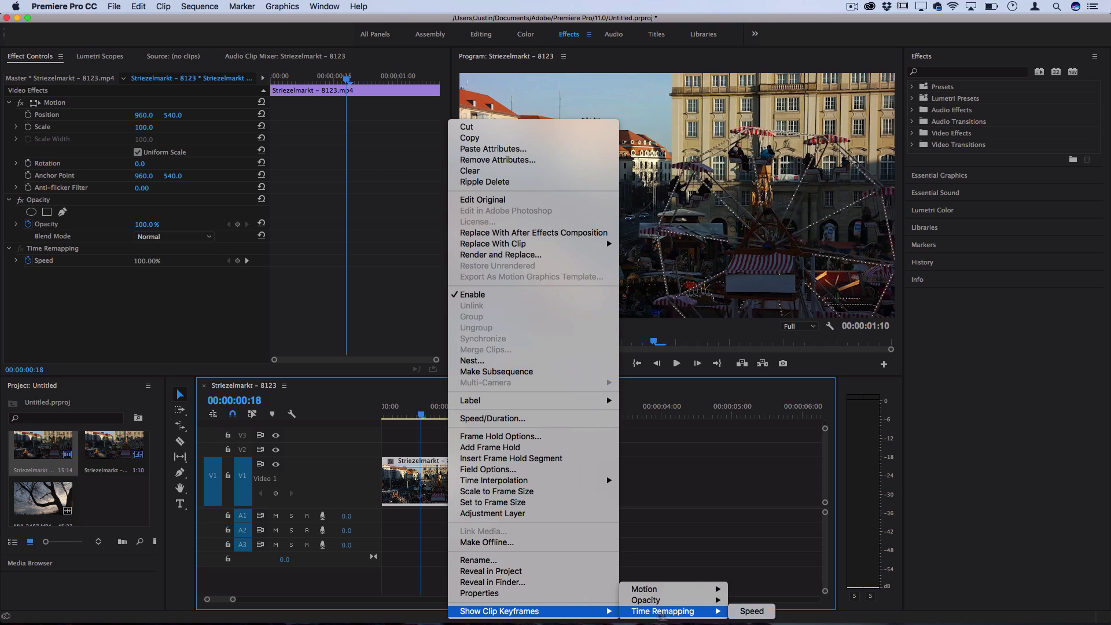
{"action": "left_click", "coordinate": [749, 613]}
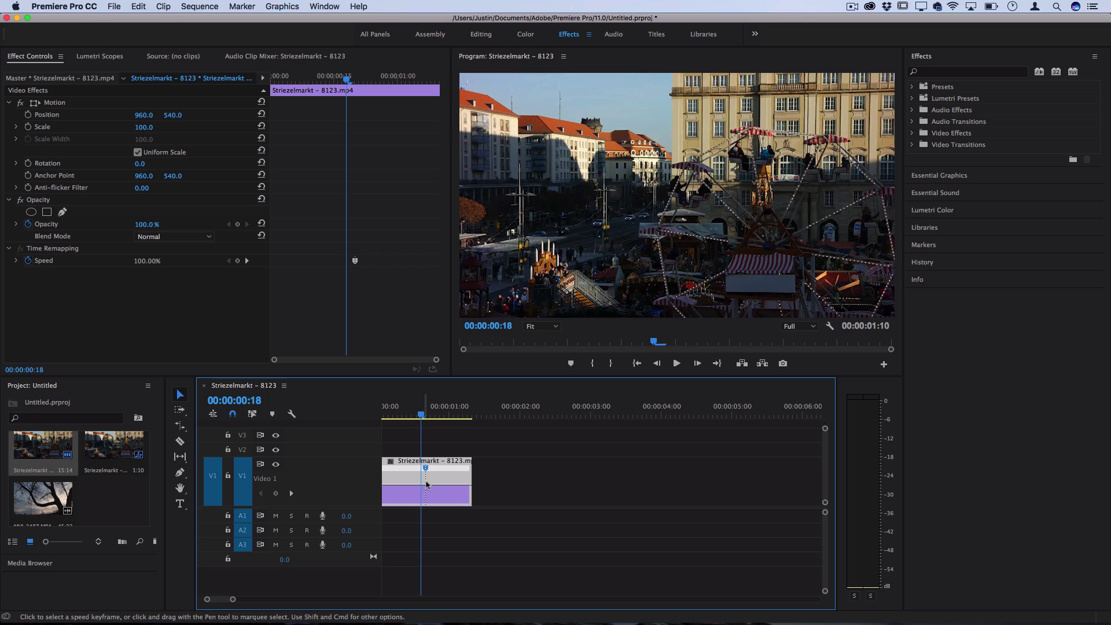
Step: Raise the clip's speed rubber band to nearly 400%
{"action": "left_click_drag", "start_coordinate": [422, 417], "coordinate": [422, 420]}
{"action": "left_click_drag", "start_coordinate": [447, 485], "coordinate": [447, 480]}
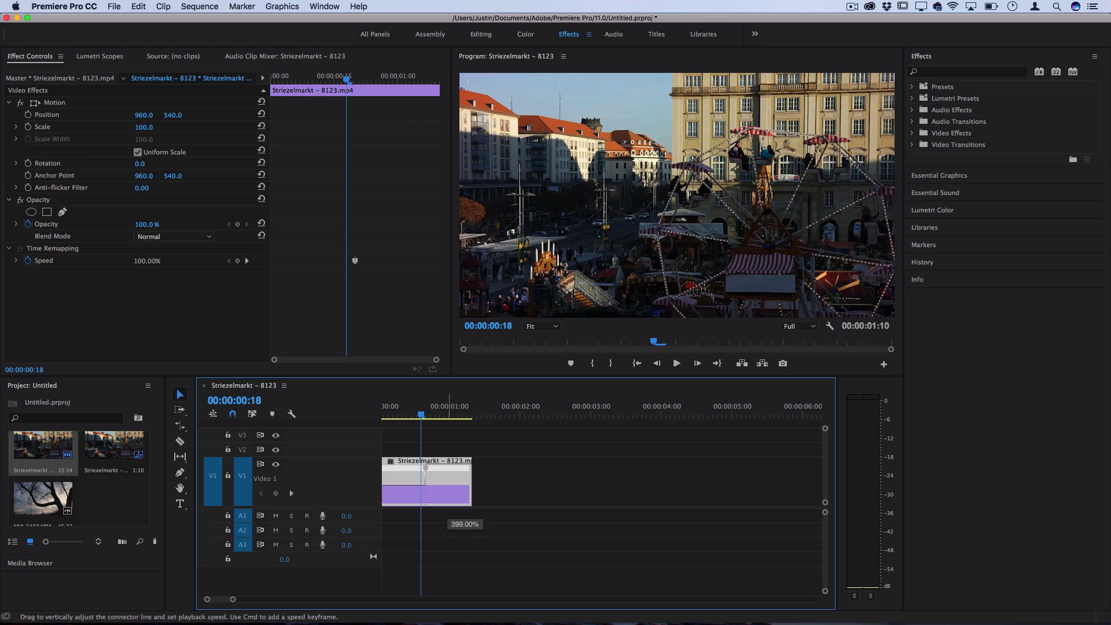
{"action": "left_click_drag", "start_coordinate": [447, 465], "coordinate": [405, 472]}
Step: Split the speed keyframe into a gradual ramp reaching 339.92%, then play the 1:16 clip
{"action": "key", "text": "="}
{"action": "key", "text": "="}
{"action": "left_click_drag", "start_coordinate": [451, 472], "coordinate": [400, 476]}
{"action": "key", "text": "minus"}
{"action": "key", "text": "minus"}
{"action": "mouse_move", "coordinate": [523, 463]}
{"action": "left_mouse_down"}
{"action": "mouse_move", "coordinate": [548, 463]}
{"action": "mouse_move", "coordinate": [522, 463]}
{"action": "left_mouse_up"}
{"action": "key", "text": "space"}
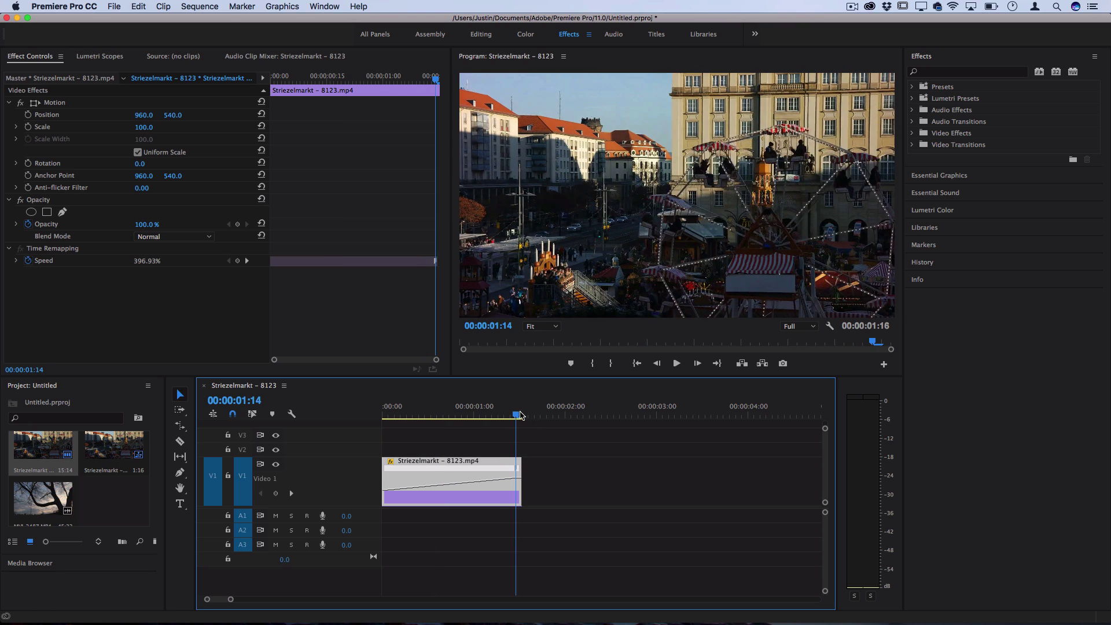
{"action": "key", "text": "space"}
{"action": "key", "text": "space"}
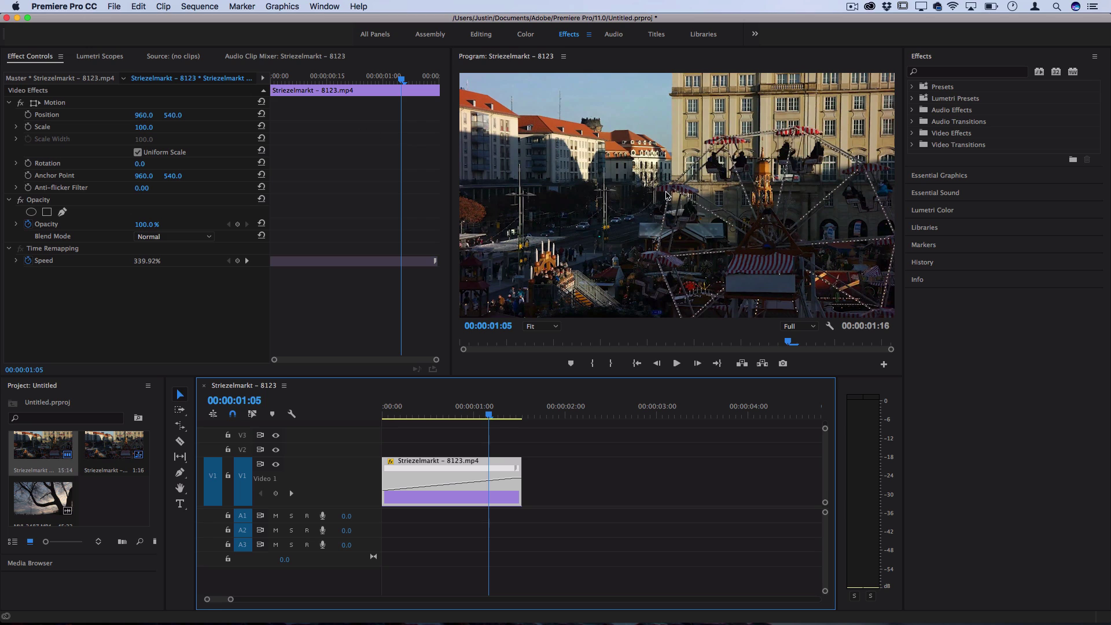
Step: Duplicate the ramped clip after itself and set the copy to Reverse Speed (-100%)
{"action": "key", "text": "alt"}
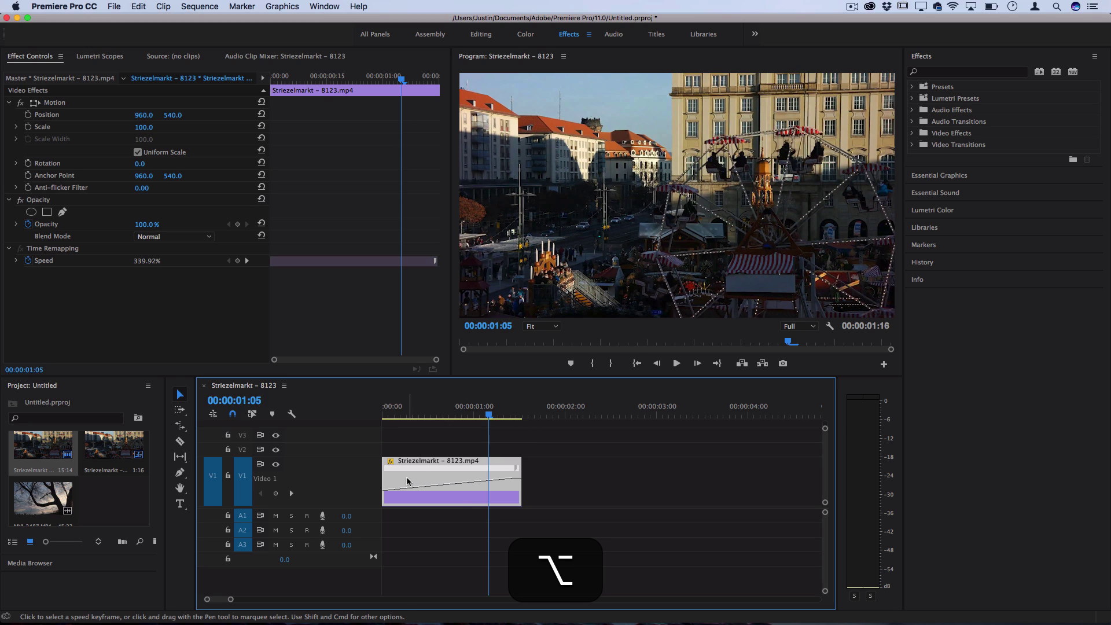
{"action": "left_click_drag", "start_coordinate": [404, 482], "coordinate": [550, 479]}
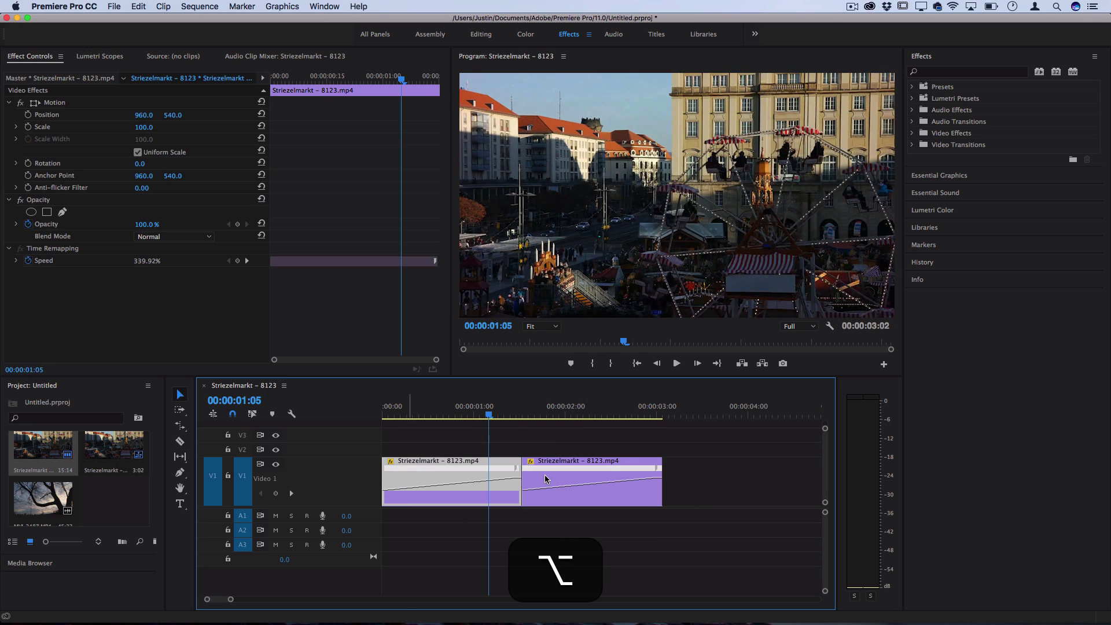
{"action": "right_click", "coordinate": [550, 479]}
{"action": "left_click", "coordinate": [582, 422]}
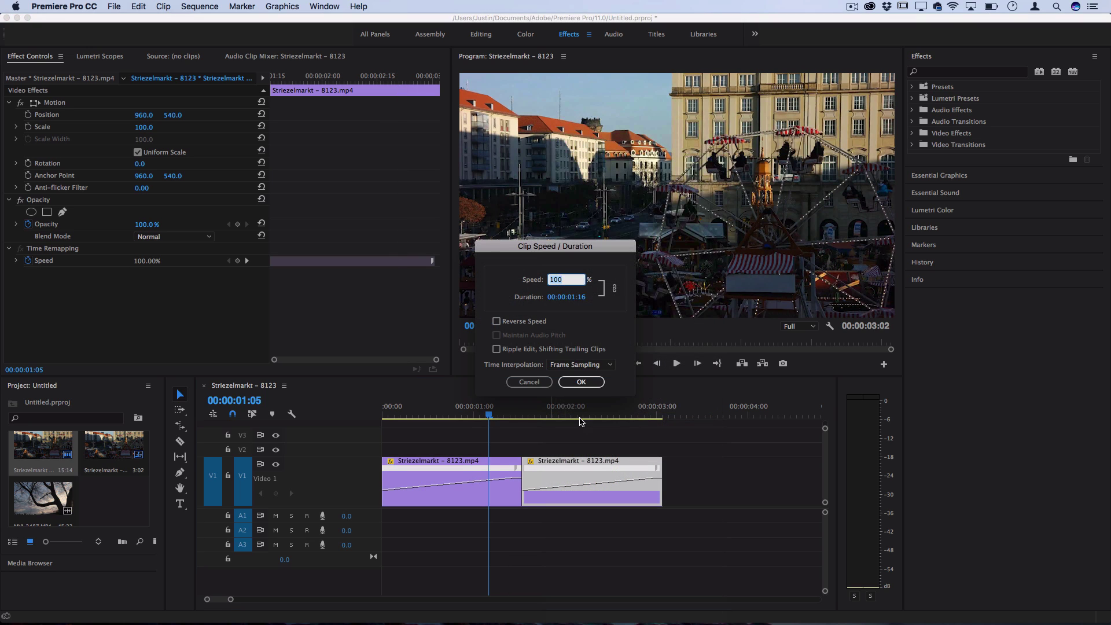
{"action": "left_click", "coordinate": [580, 382]}
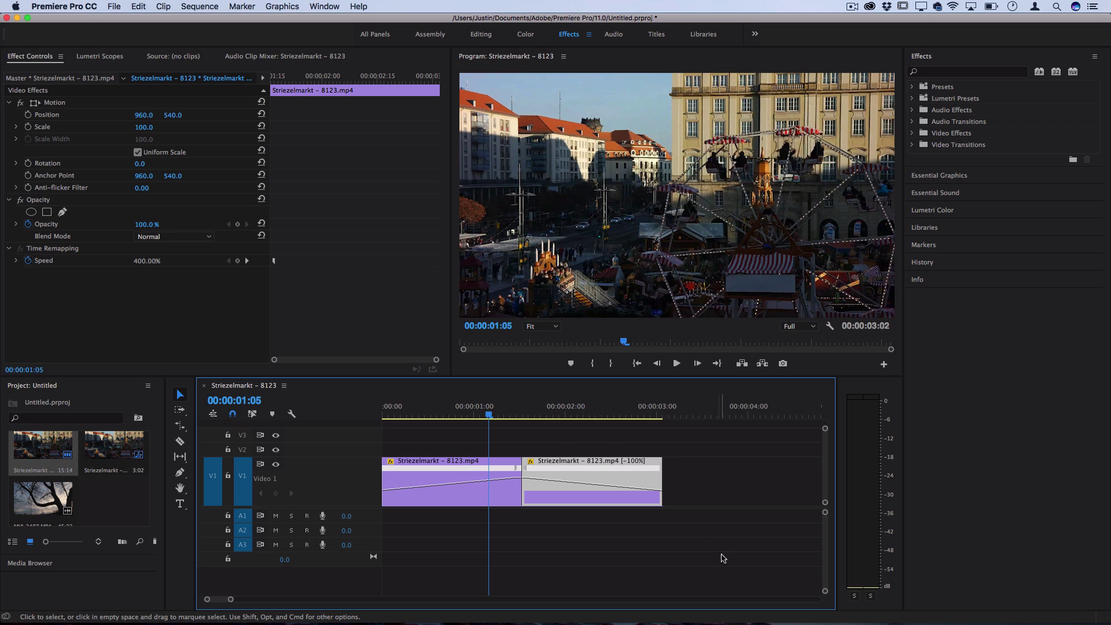
{"action": "left_click_drag", "start_coordinate": [723, 558], "coordinate": [730, 493]}
Step: Duplicate the forward-reverse pair to the end of V1 and play the 00:00:06:04 sequence
{"action": "key", "text": "alt"}
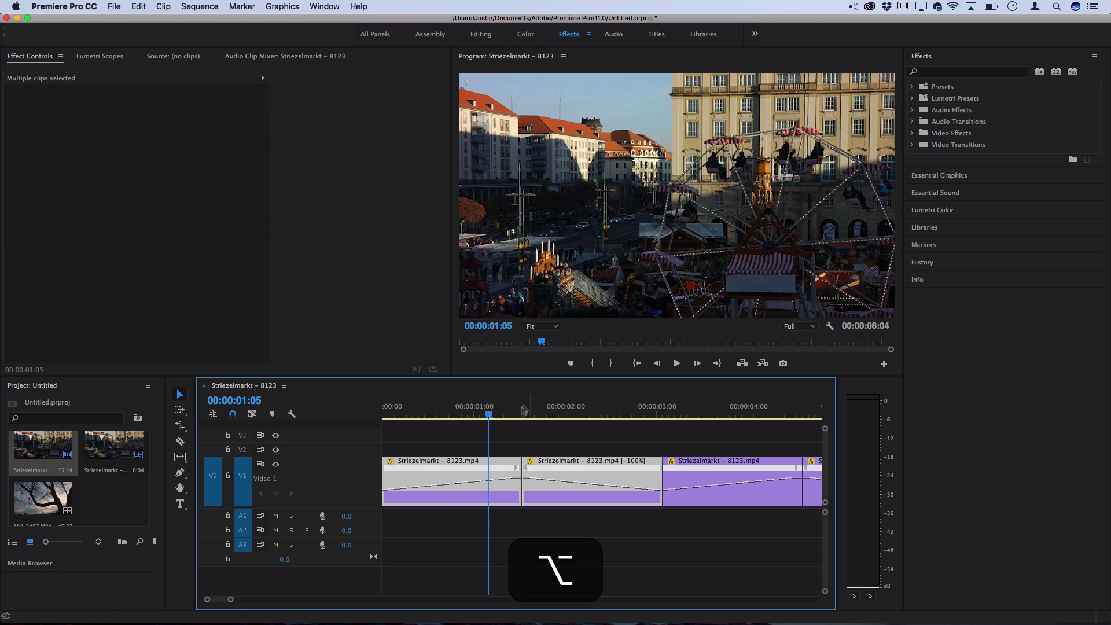
{"action": "key", "text": "Home"}
{"action": "key", "text": "space"}
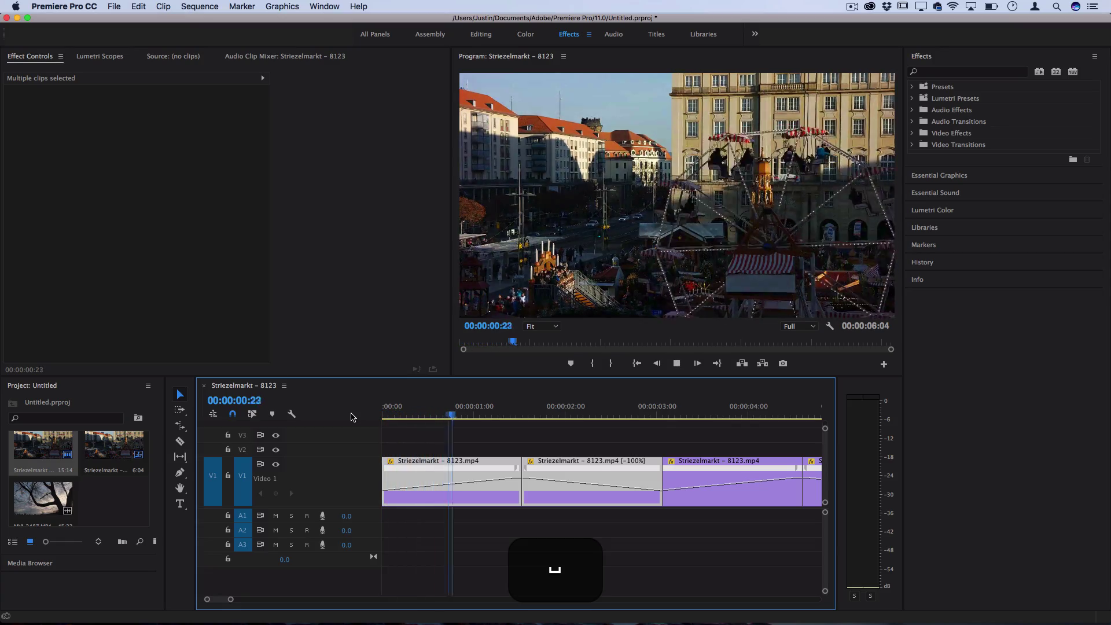